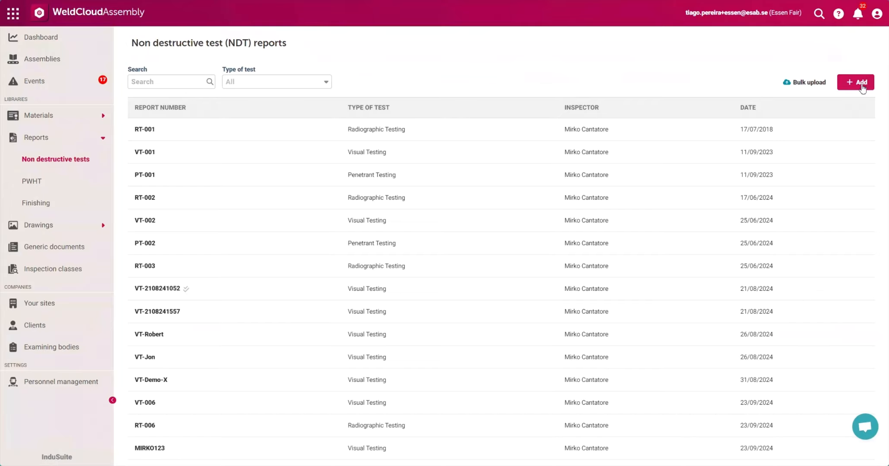
Step: Start a new NDT report numbered VT-001-Demo with test type VT - Visual Testing, the MC1 inspector and assembly WCA Demo
{"action": "left_click", "coordinate": [860, 82]}
{"action": "left_click", "coordinate": [339, 160]}
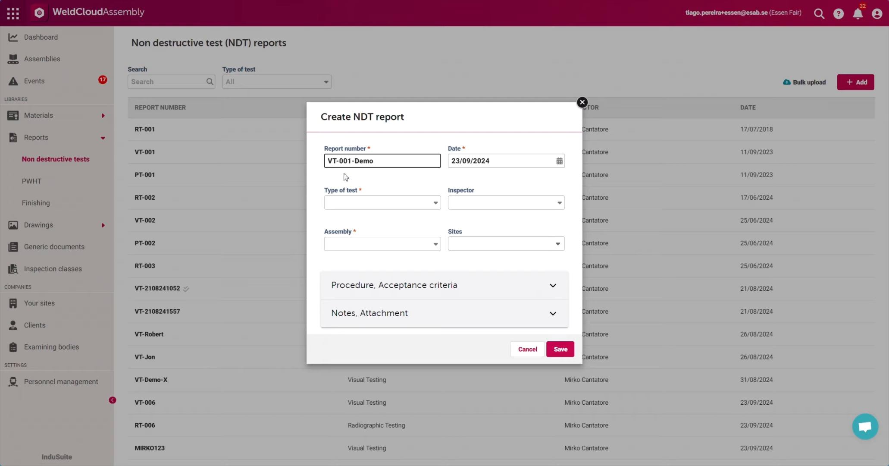
{"action": "left_click", "coordinate": [348, 202]}
{"action": "left_click", "coordinate": [356, 229]}
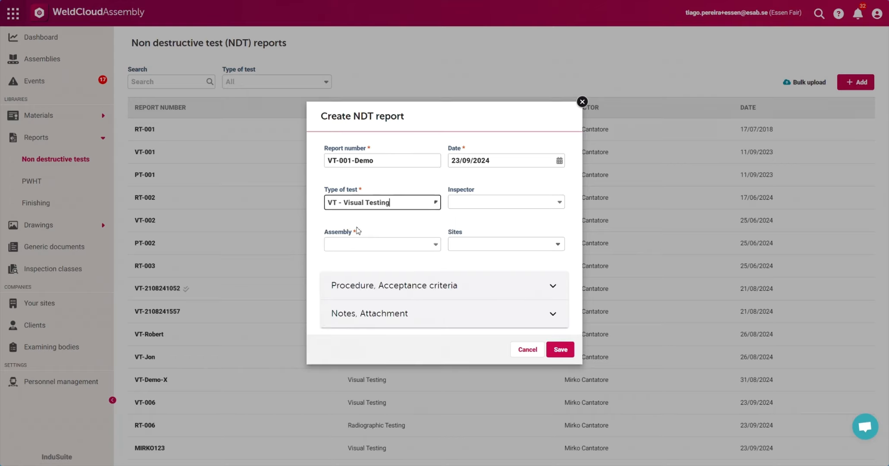
{"action": "left_click", "coordinate": [508, 201]}
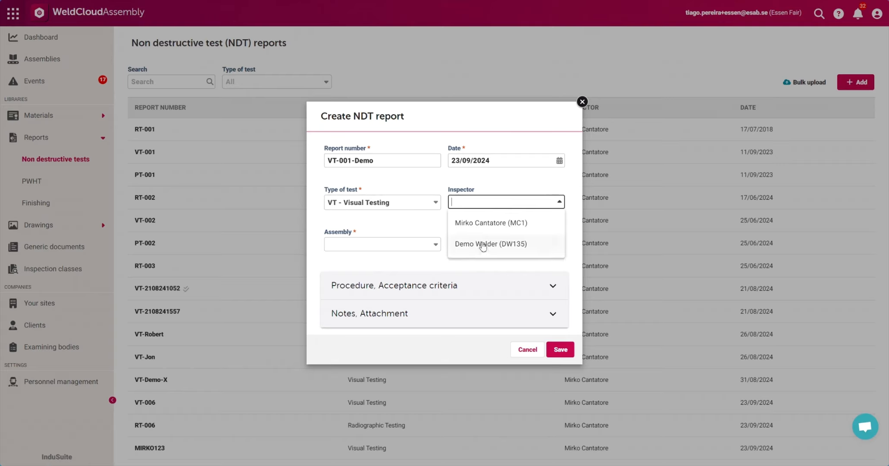
{"action": "left_click", "coordinate": [491, 223]}
{"action": "left_click", "coordinate": [412, 243]}
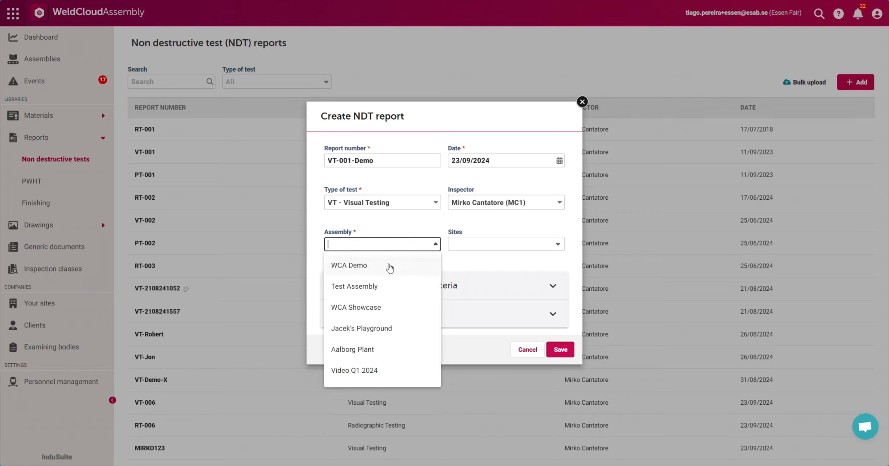
{"action": "left_click", "coordinate": [388, 265]}
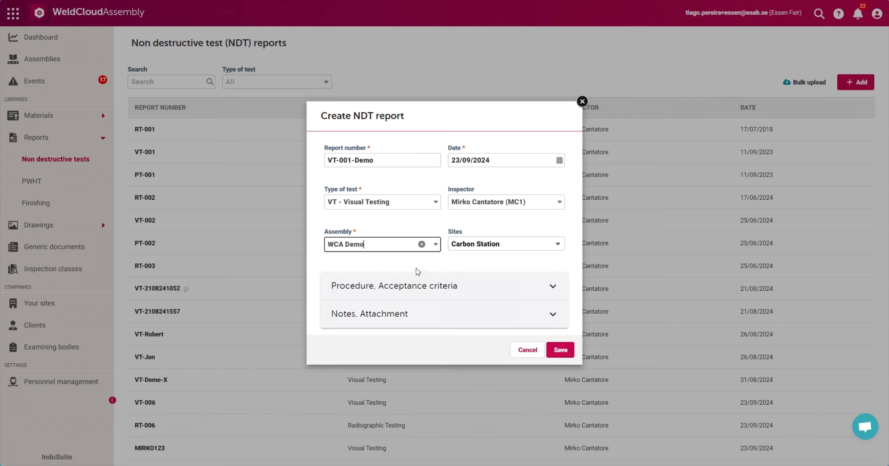
Step: Set the report's procedure to VT Inspection Procedure and acceptance criteria to ISO 5817, leave notes and attachment empty, and save it
{"action": "left_click", "coordinate": [389, 284]}
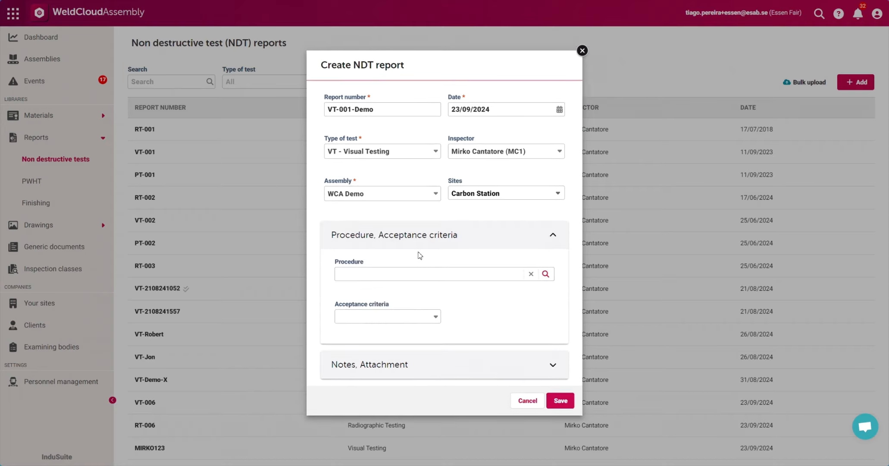
{"action": "left_click", "coordinate": [406, 269]}
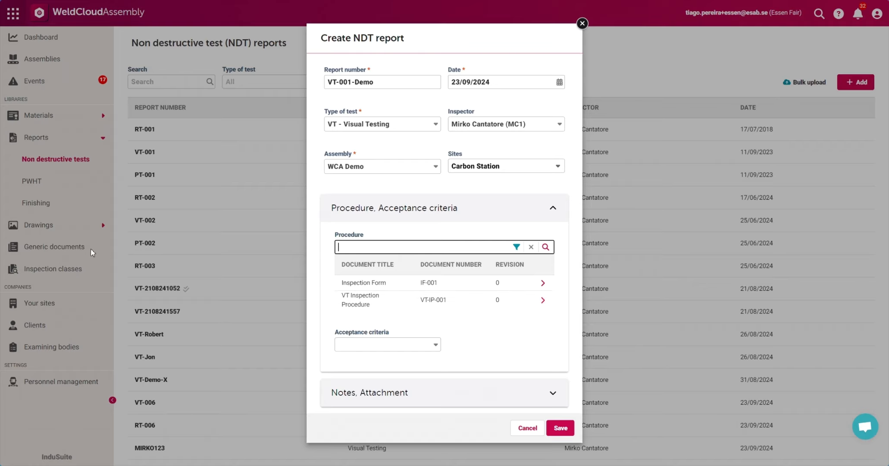
{"action": "left_click", "coordinate": [438, 304]}
{"action": "left_click", "coordinate": [409, 318]}
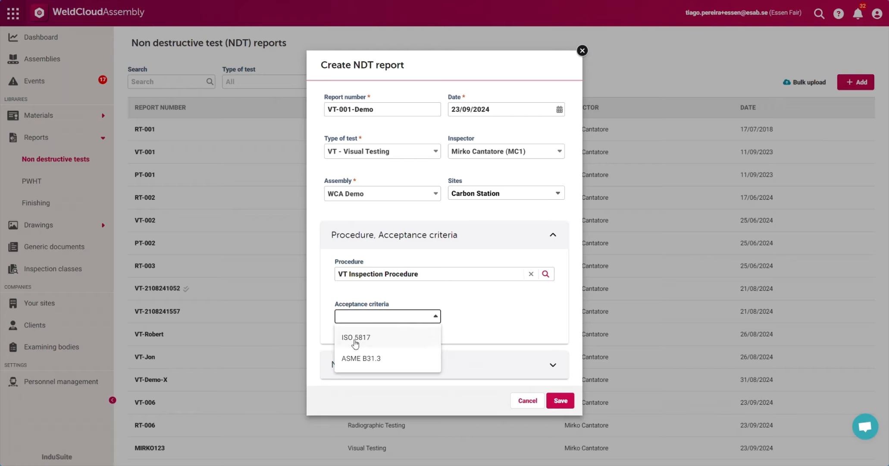
{"action": "left_click", "coordinate": [357, 339]}
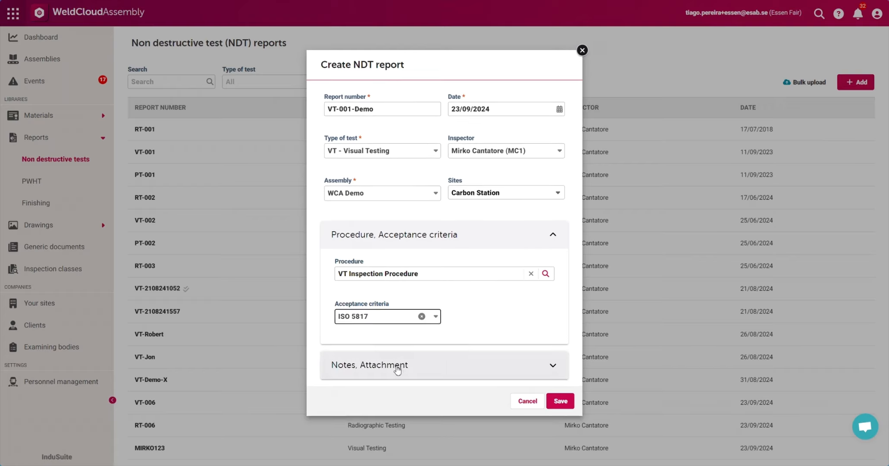
{"action": "left_click", "coordinate": [397, 367]}
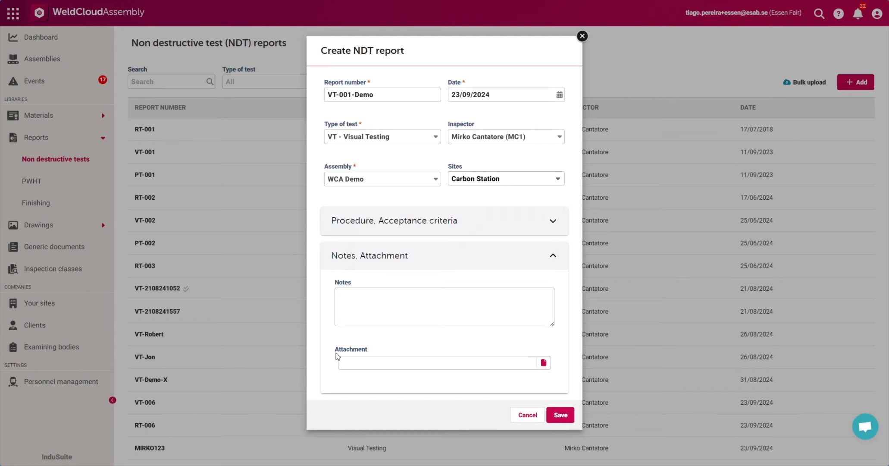
{"action": "left_click", "coordinate": [567, 417]}
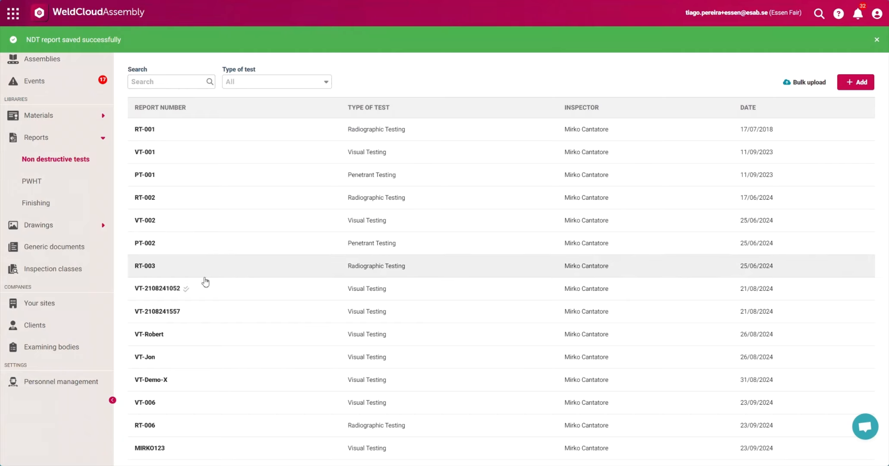
Step: Search the NDT reports for vt-001, open the VT-001-Demo report and open its NDT materials for editing
{"action": "left_click", "coordinate": [173, 82]}
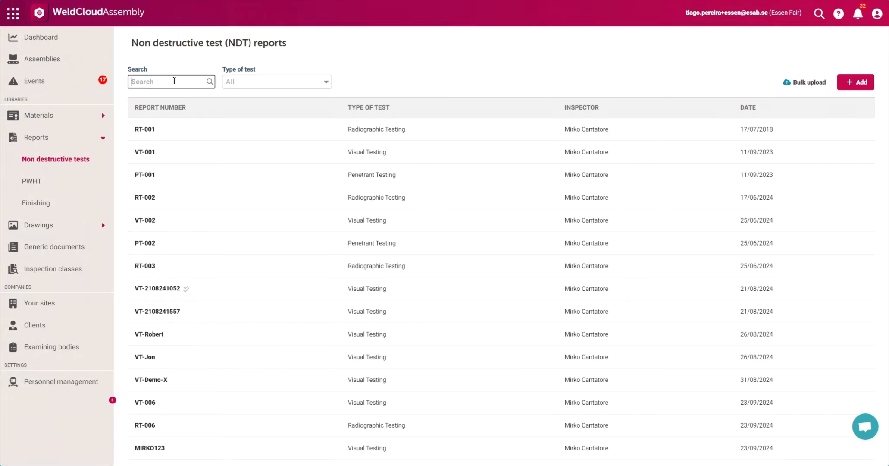
{"action": "type", "text": "vt-001"}
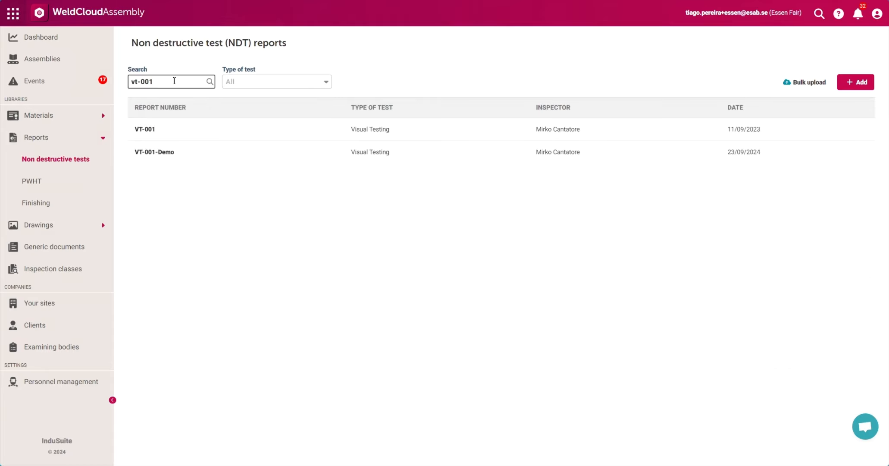
{"action": "left_click", "coordinate": [182, 155]}
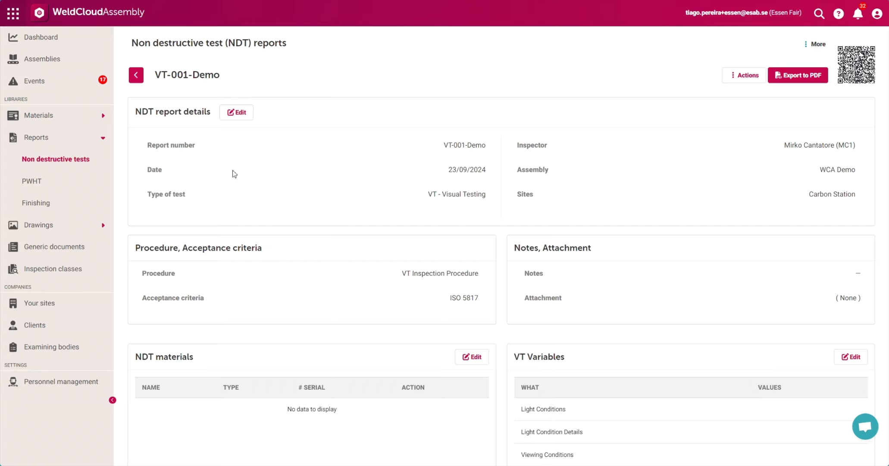
{"action": "scroll", "coordinate": [464, 272], "scroll_direction": "down", "scroll_amount": 3}
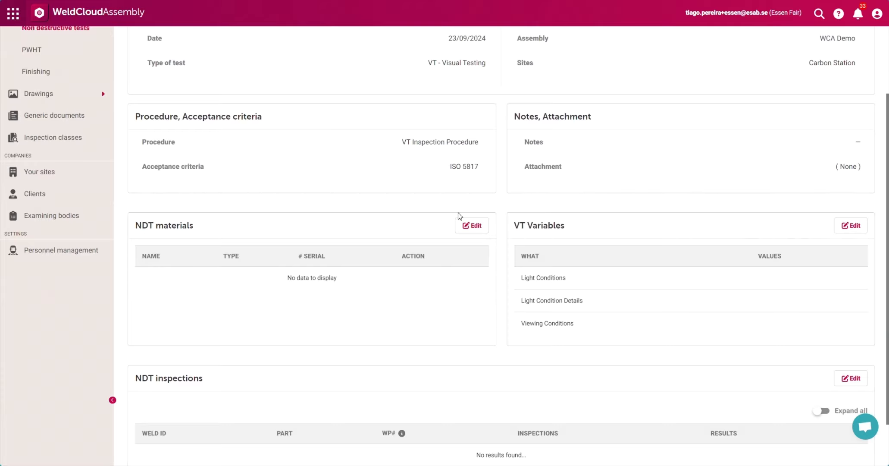
{"action": "left_click", "coordinate": [473, 228]}
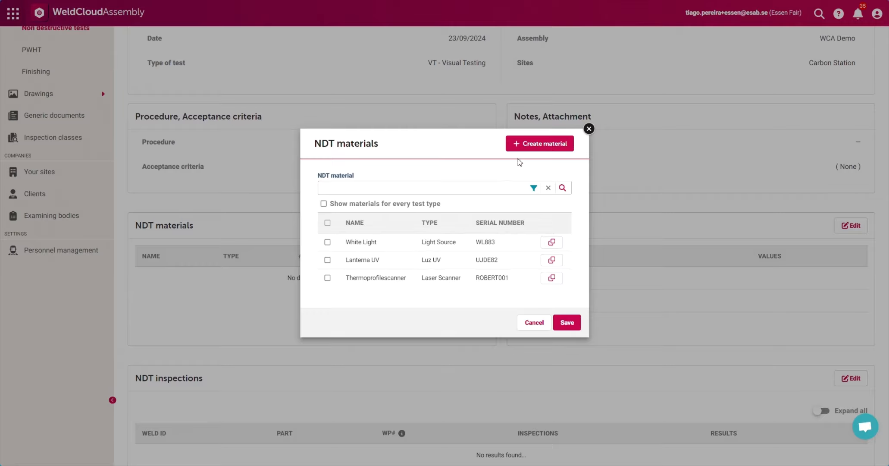
{"action": "left_click", "coordinate": [526, 145]}
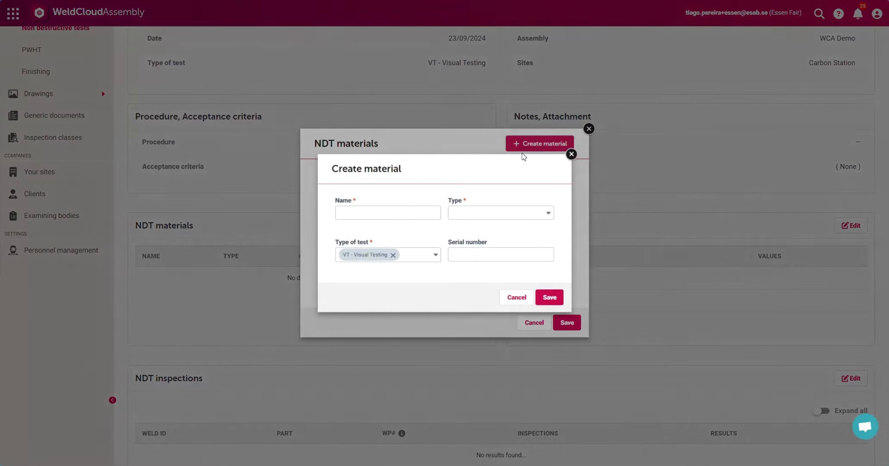
{"action": "left_click", "coordinate": [398, 213]}
{"action": "left_click", "coordinate": [473, 212]}
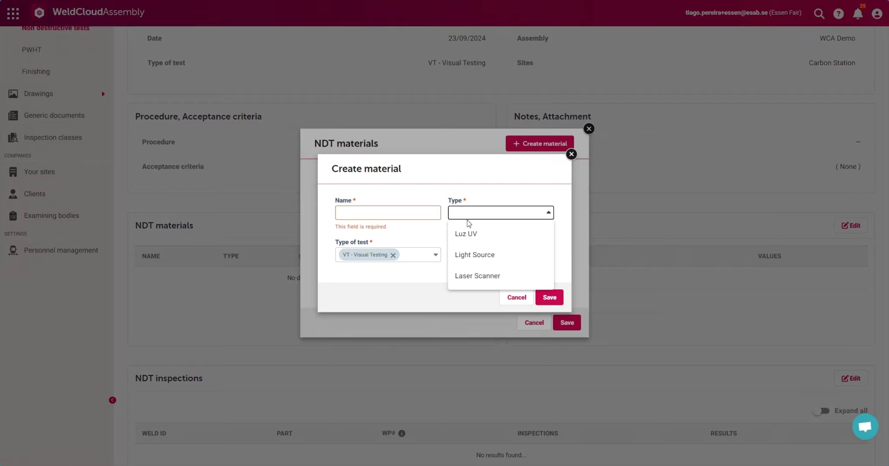
{"action": "left_click", "coordinate": [491, 193]}
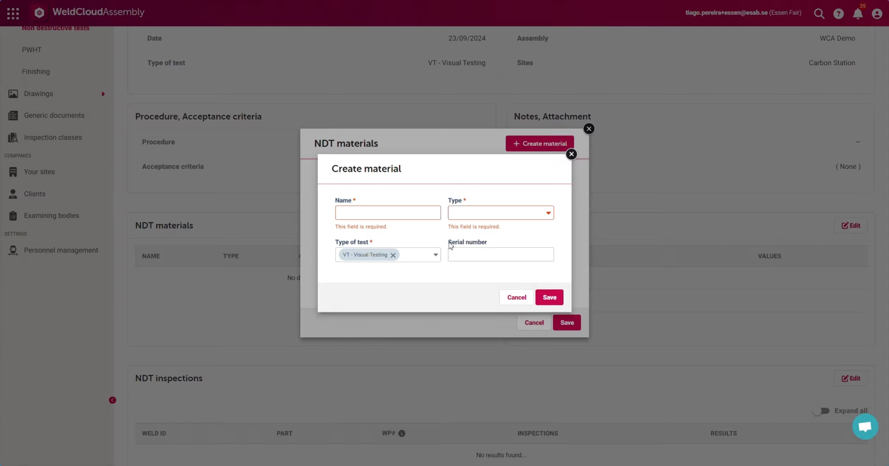
{"action": "left_click_drag", "start_coordinate": [448, 242], "coordinate": [498, 241]}
{"action": "left_click", "coordinate": [498, 240]}
{"action": "left_click", "coordinate": [515, 298]}
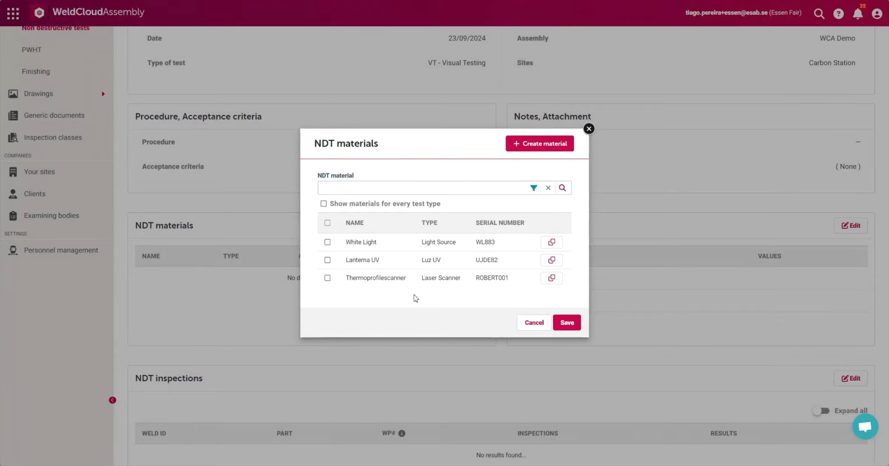
Step: Add the White Light light source to the report's NDT materials and save the selection
{"action": "left_click", "coordinate": [327, 242]}
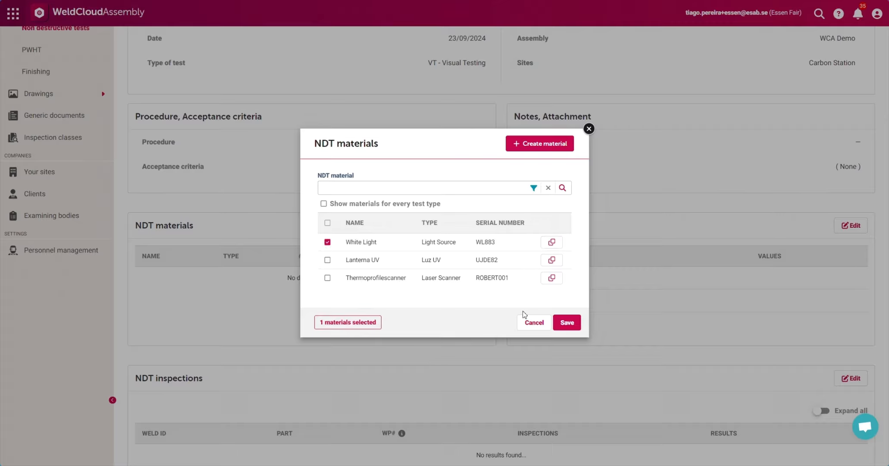
{"action": "left_click", "coordinate": [567, 322]}
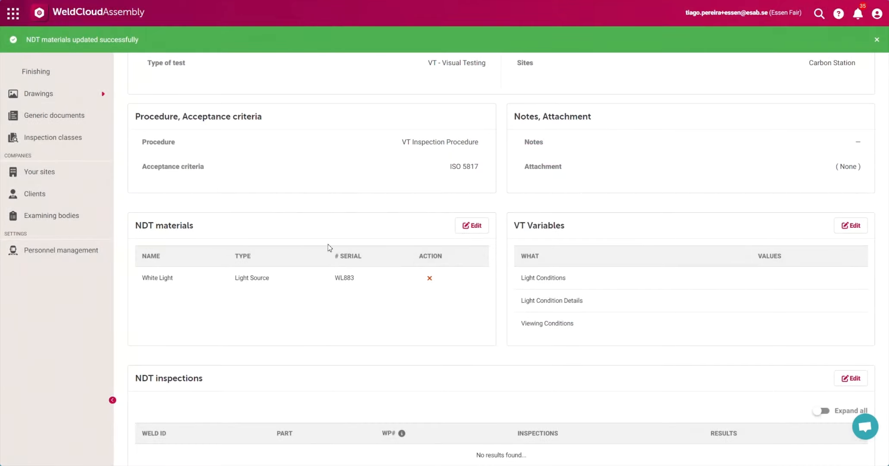
Step: Set the VT variables to White Light light conditions, 1000 lux light condition details and Direct viewing conditions, and save them
{"action": "left_click", "coordinate": [849, 225]}
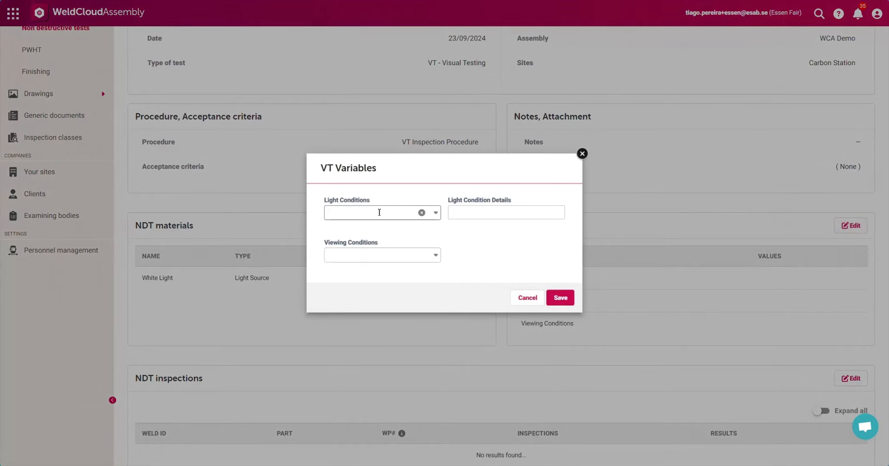
{"action": "left_click", "coordinate": [379, 212]}
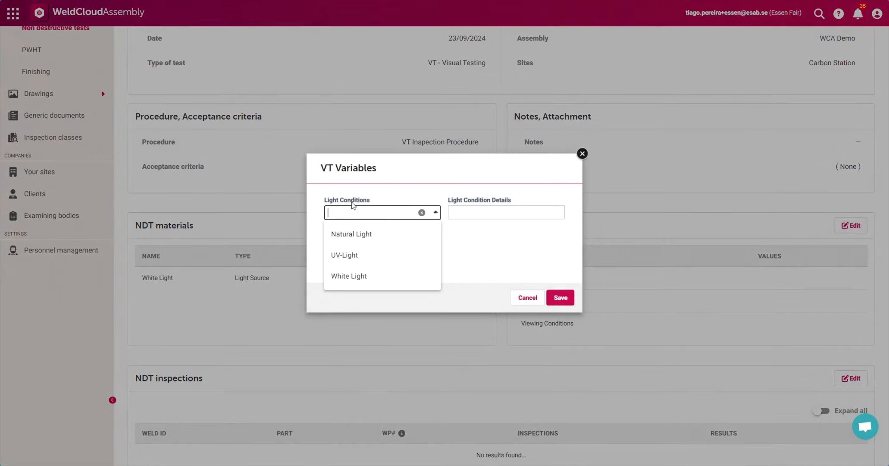
{"action": "left_click", "coordinate": [349, 275]}
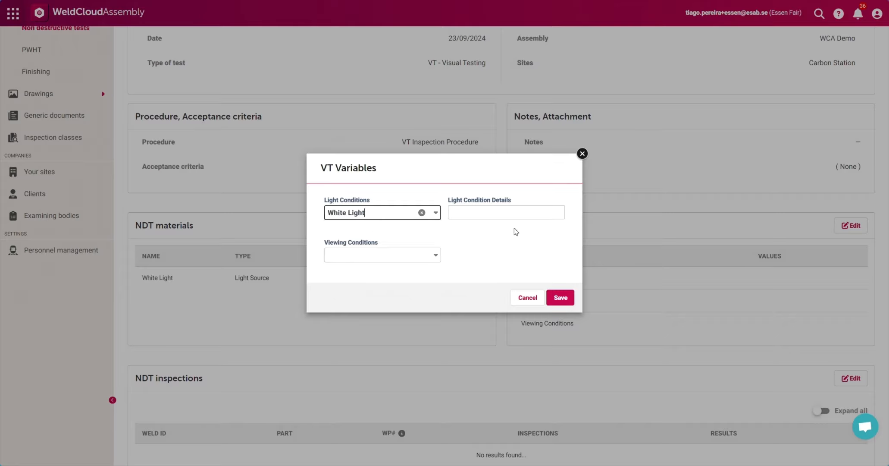
{"action": "left_click", "coordinate": [501, 214]}
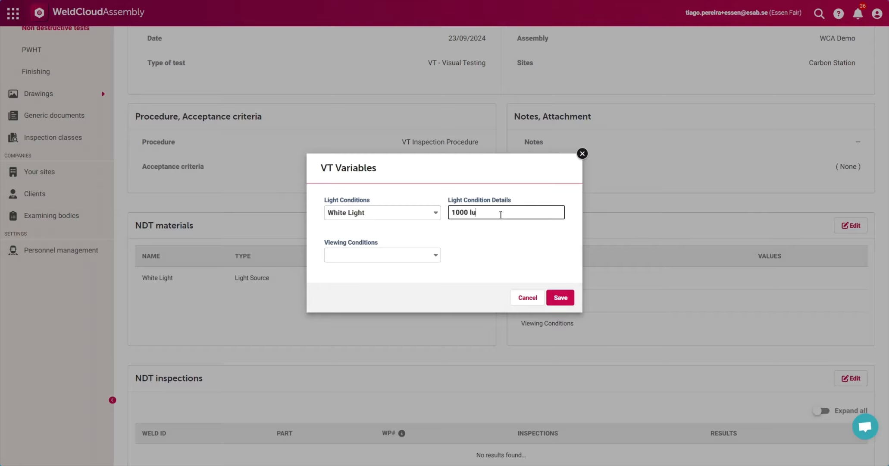
{"action": "left_click", "coordinate": [387, 255]}
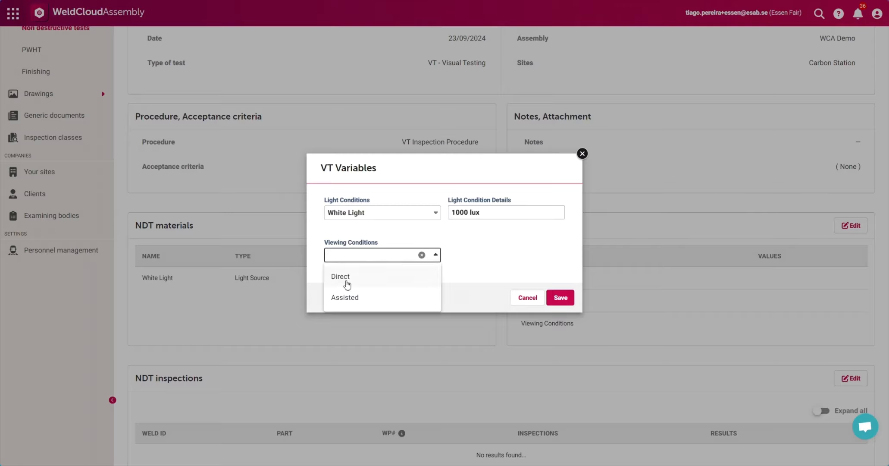
{"action": "left_click", "coordinate": [345, 281]}
{"action": "left_click", "coordinate": [506, 249]}
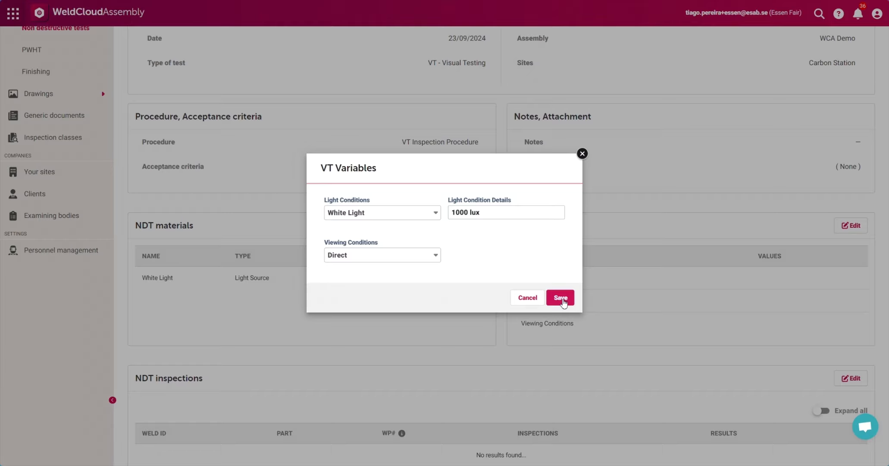
{"action": "left_click", "coordinate": [562, 299]}
Step: Open the NDT inspections for editing and expand all welds, with only the applicable inspections shown
{"action": "scroll", "coordinate": [550, 253], "scroll_direction": "down", "scroll_amount": 2}
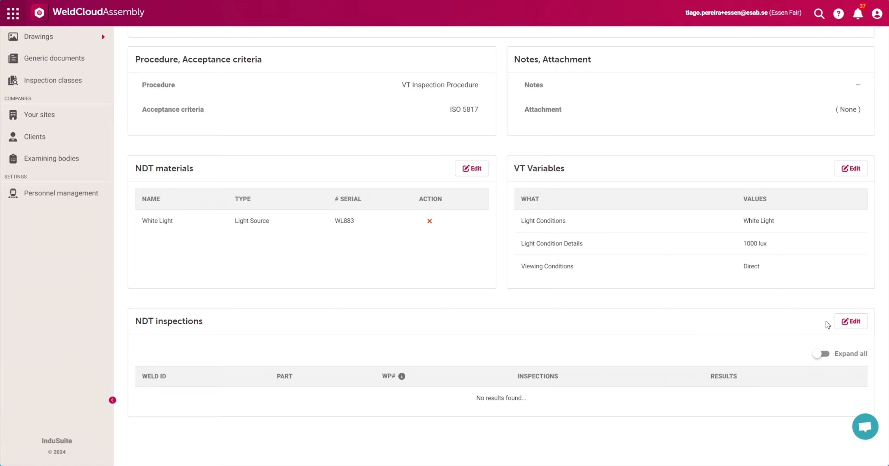
{"action": "left_click", "coordinate": [847, 322]}
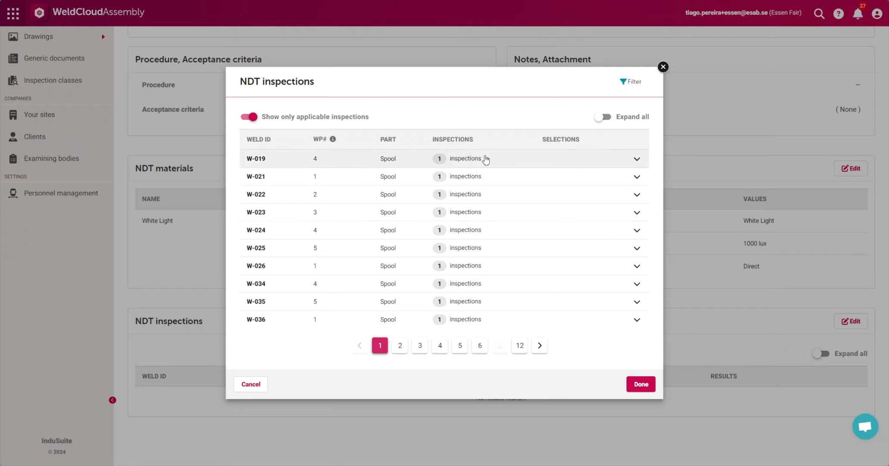
{"action": "left_click", "coordinate": [252, 117]}
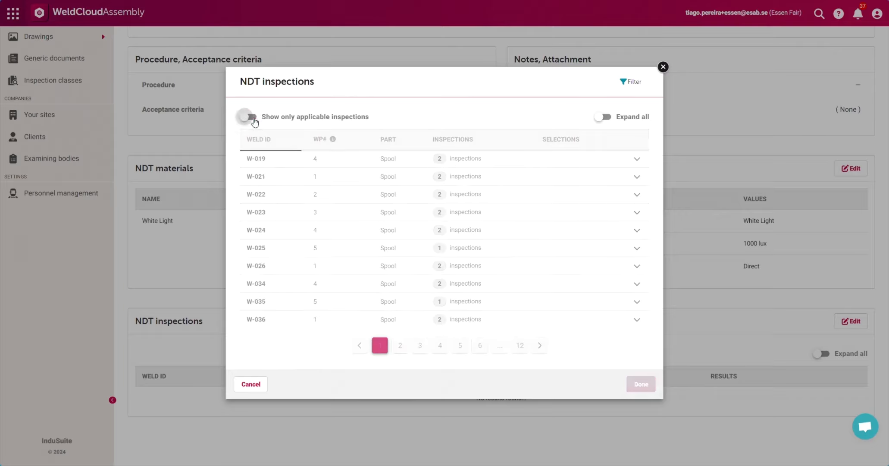
{"action": "left_click", "coordinate": [604, 122]}
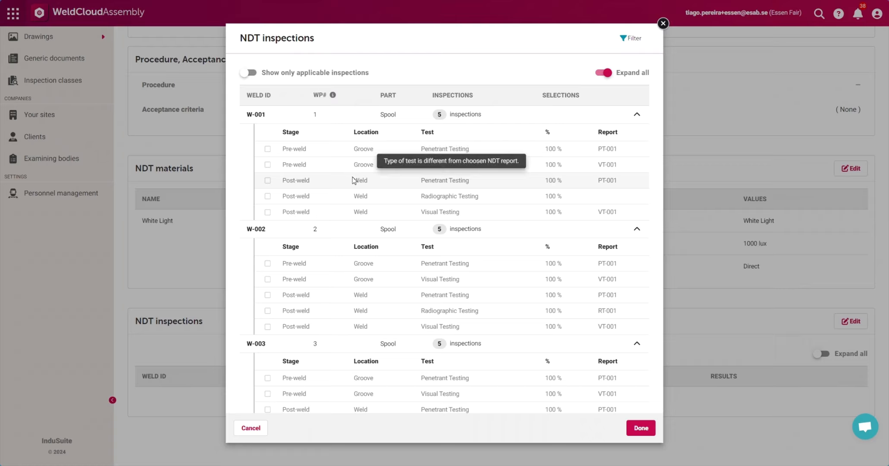
{"action": "left_click", "coordinate": [250, 74]}
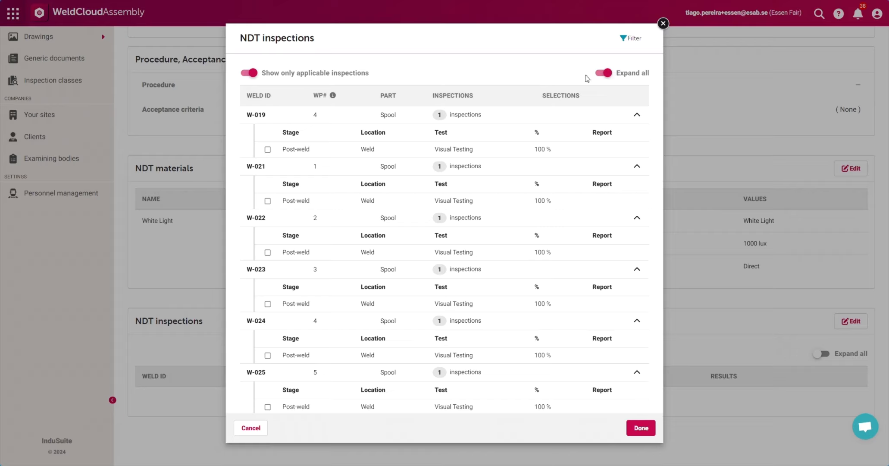
{"action": "scroll", "coordinate": [301, 130], "scroll_direction": "down", "scroll_amount": 6}
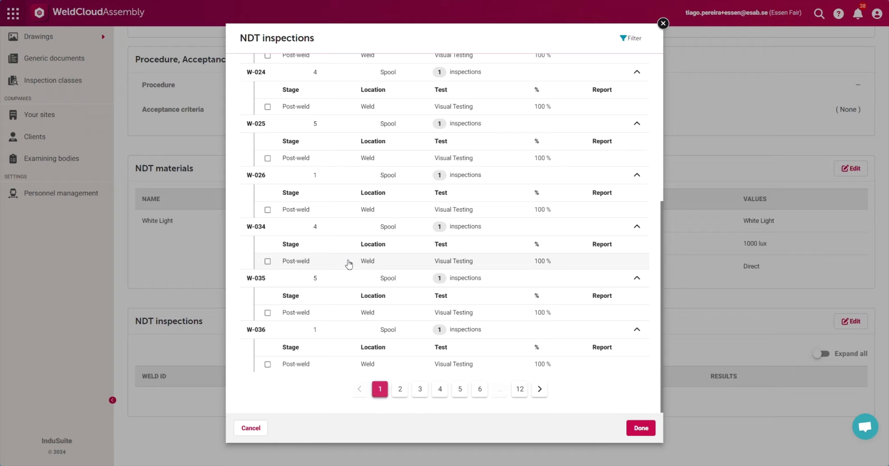
{"action": "scroll", "coordinate": [405, 270], "scroll_direction": "up", "scroll_amount": 6}
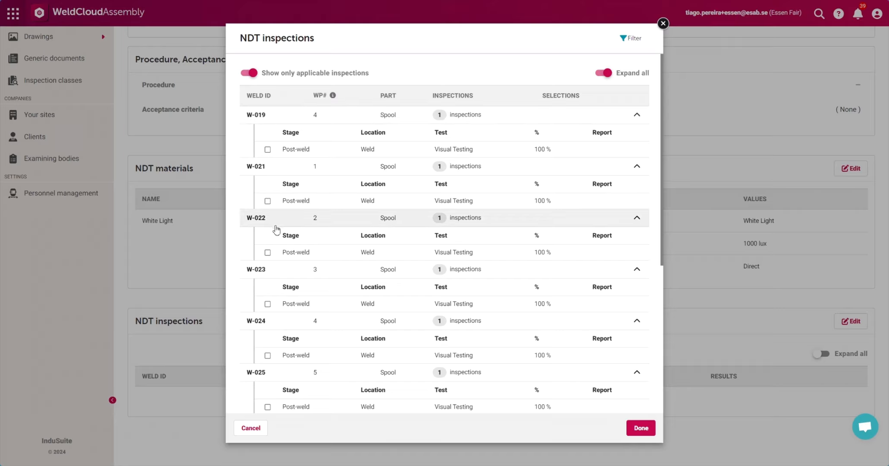
Step: Filter the NDT inspections by weld ID W-019 and clear the filter again
{"action": "left_click", "coordinate": [632, 43]}
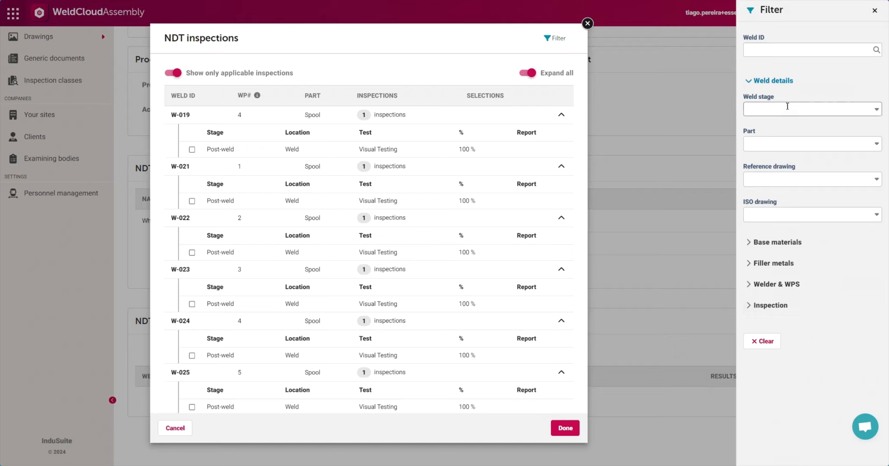
{"action": "left_click", "coordinate": [762, 51]}
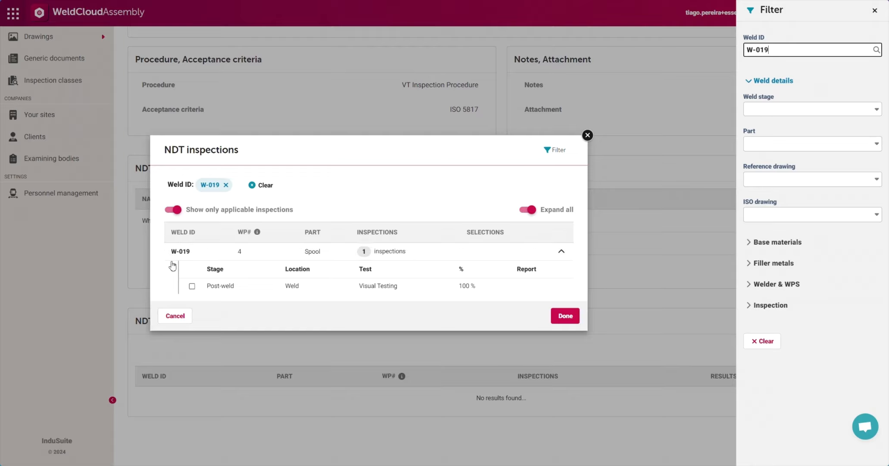
{"action": "triple_click", "coordinate": [844, 50]}
{"action": "key", "text": "BackSpace"}
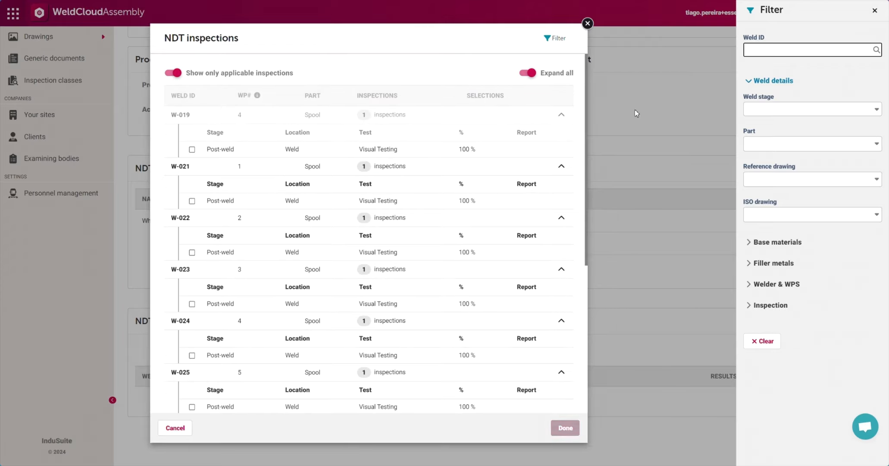
Step: Select the post-weld visual testing inspections of welds W-019, W-021, W-022 and W-023 and save the selection
{"action": "left_click", "coordinate": [192, 150]}
{"action": "left_click", "coordinate": [192, 200]}
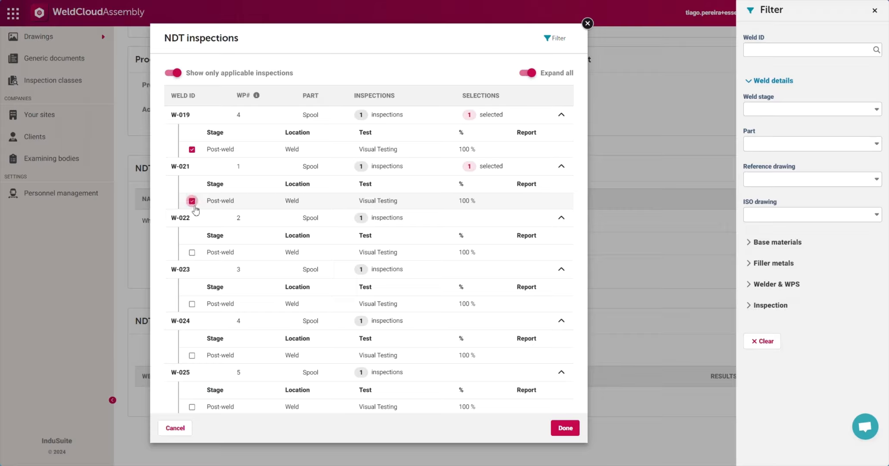
{"action": "left_click", "coordinate": [192, 252]}
{"action": "left_click", "coordinate": [192, 303]}
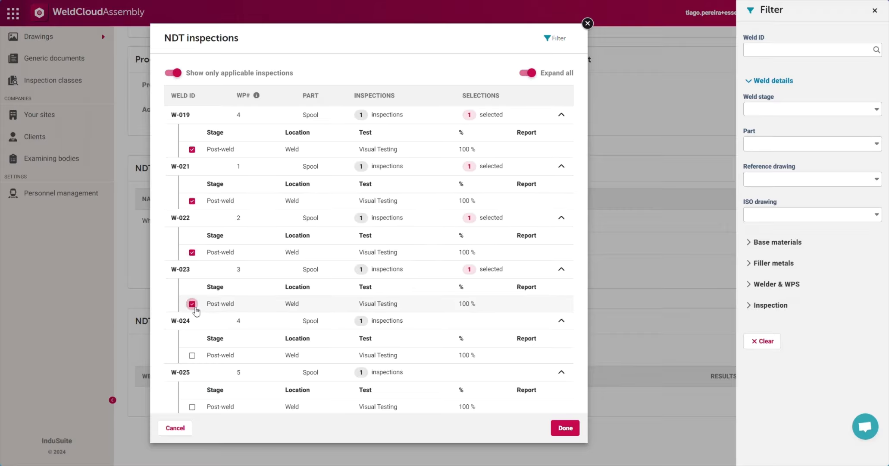
{"action": "left_click", "coordinate": [565, 427]}
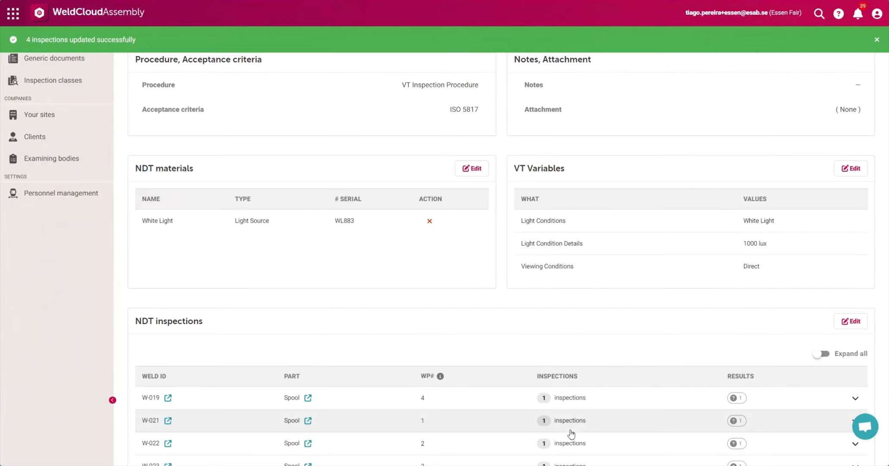
Step: Expand the report's weld inspections and set the test results to Acceptable for W-019, W-021 and W-022, and Failed for W-023
{"action": "scroll", "coordinate": [626, 298], "scroll_direction": "down", "scroll_amount": 2}
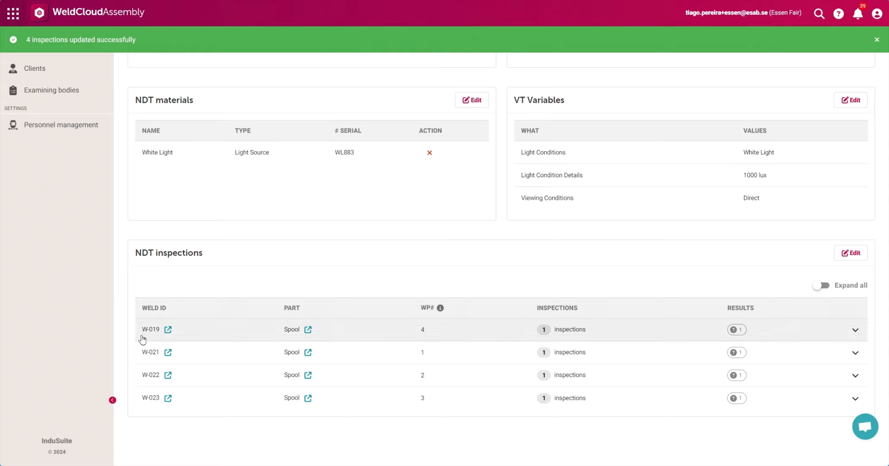
{"action": "left_click", "coordinate": [823, 285]}
{"action": "scroll", "coordinate": [734, 206], "scroll_direction": "down", "scroll_amount": 3}
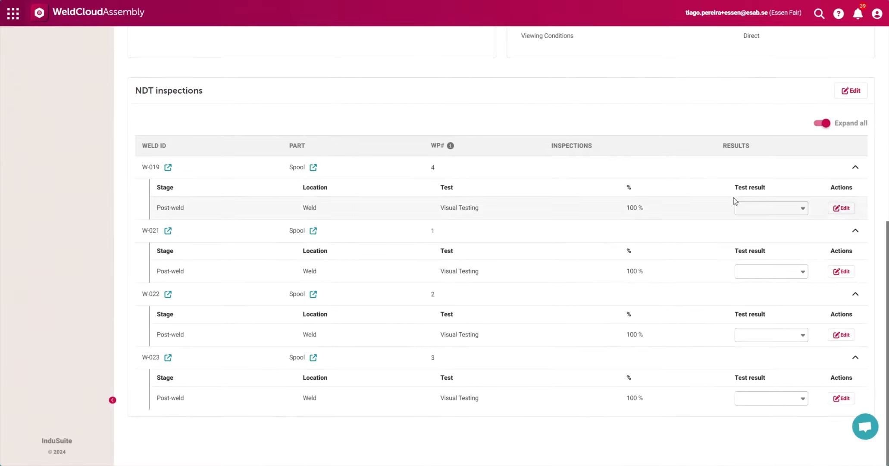
{"action": "left_click", "coordinate": [750, 208]}
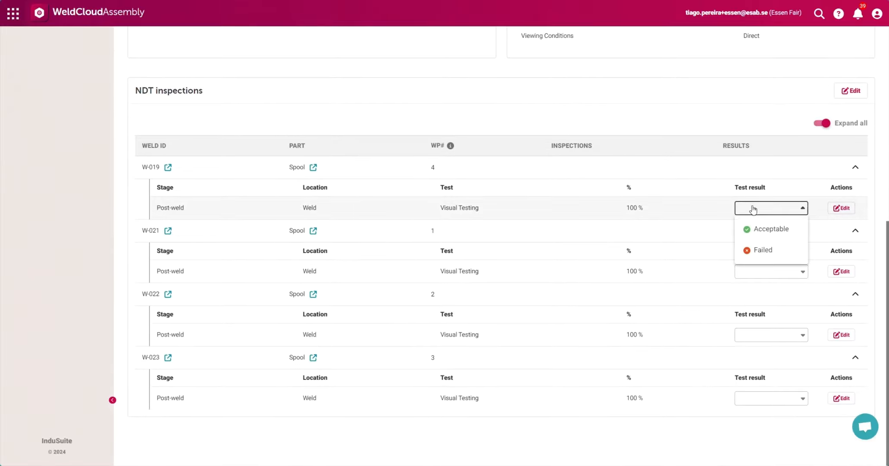
{"action": "left_click", "coordinate": [760, 236]}
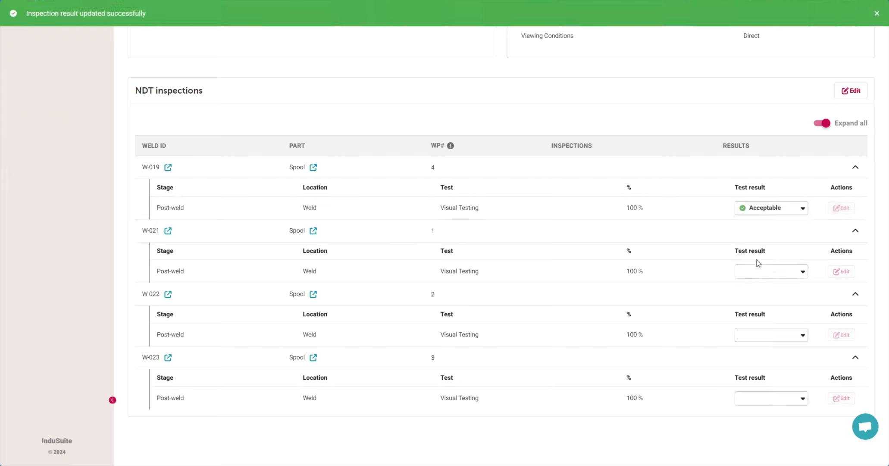
{"action": "left_click", "coordinate": [757, 272]}
{"action": "left_click", "coordinate": [757, 293]}
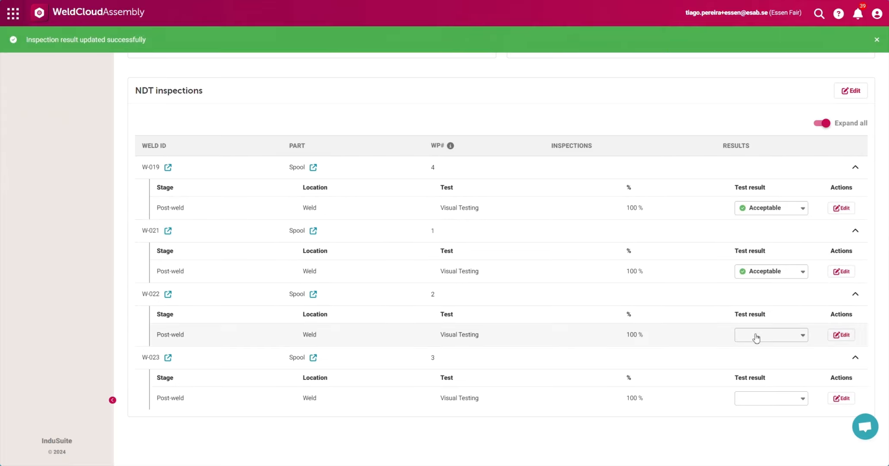
{"action": "left_click", "coordinate": [754, 335]}
{"action": "left_click", "coordinate": [761, 357]}
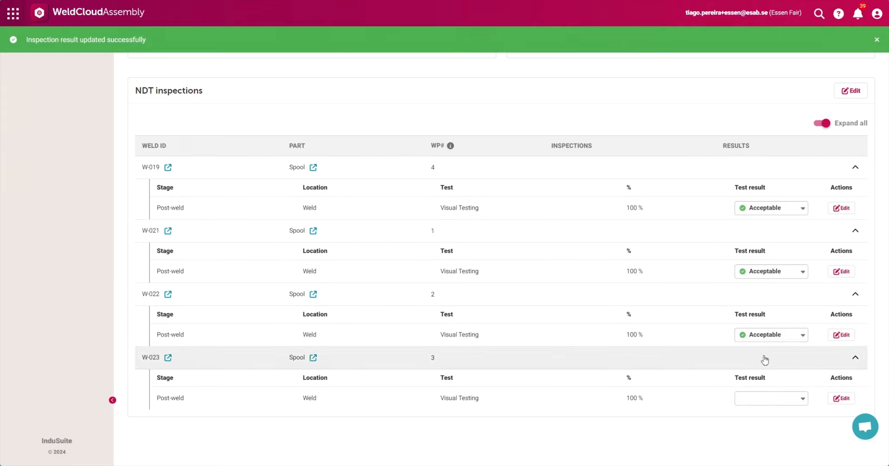
{"action": "left_click", "coordinate": [773, 398]}
{"action": "left_click", "coordinate": [770, 448]}
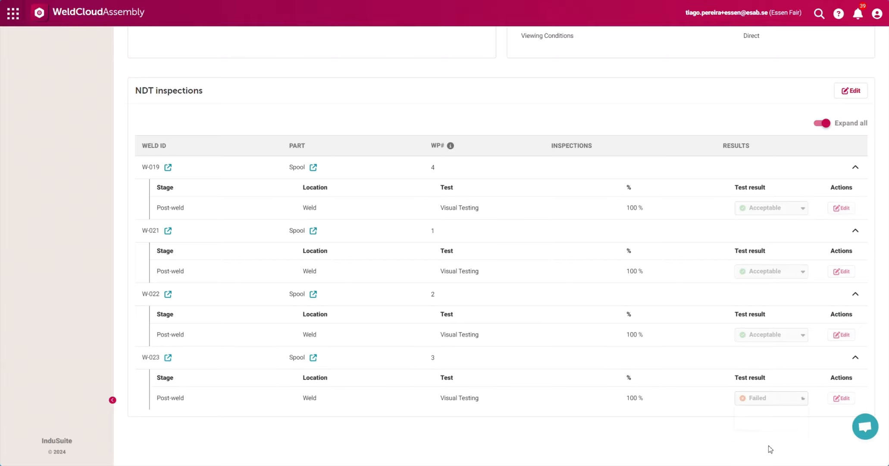
Step: Open the W-023 inspection for editing and enter the remark "Welder did not use correct Gas Flow"
{"action": "left_click", "coordinate": [844, 398]}
{"action": "left_click", "coordinate": [353, 271]}
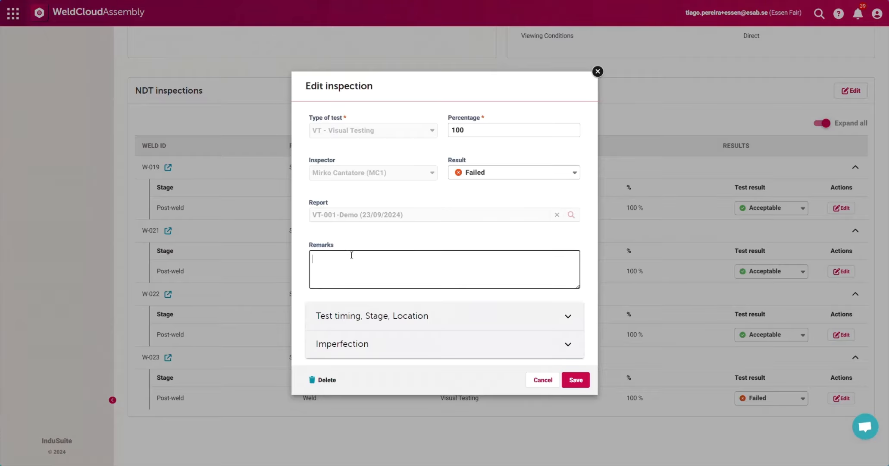
{"action": "type", "text": "We"}
Step: Set the W-023 inspection's imperfection type to Gas pore (2011) with an imperfection quantity of 1
{"action": "left_click", "coordinate": [388, 345]}
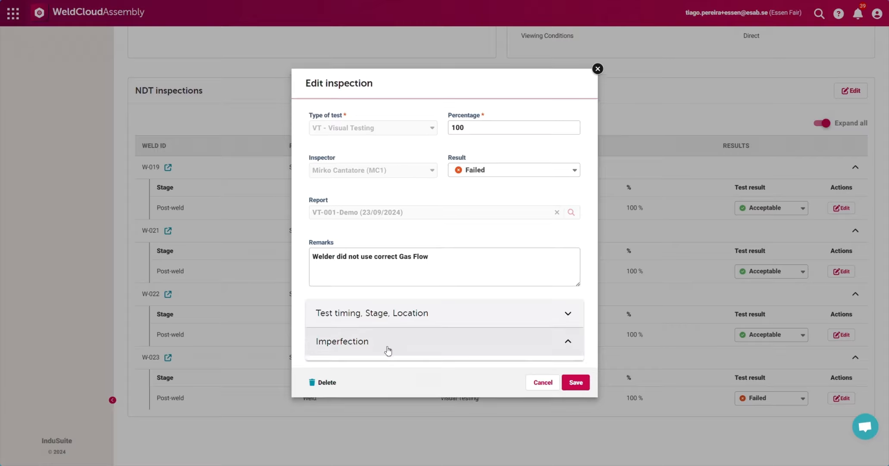
{"action": "scroll", "coordinate": [403, 280], "scroll_direction": "down", "scroll_amount": 3}
{"action": "left_click", "coordinate": [399, 278]}
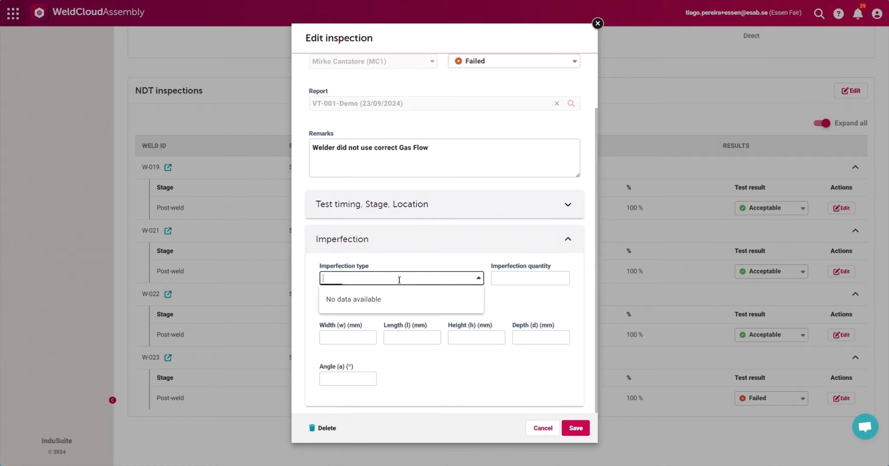
{"action": "type", "text": "poro"}
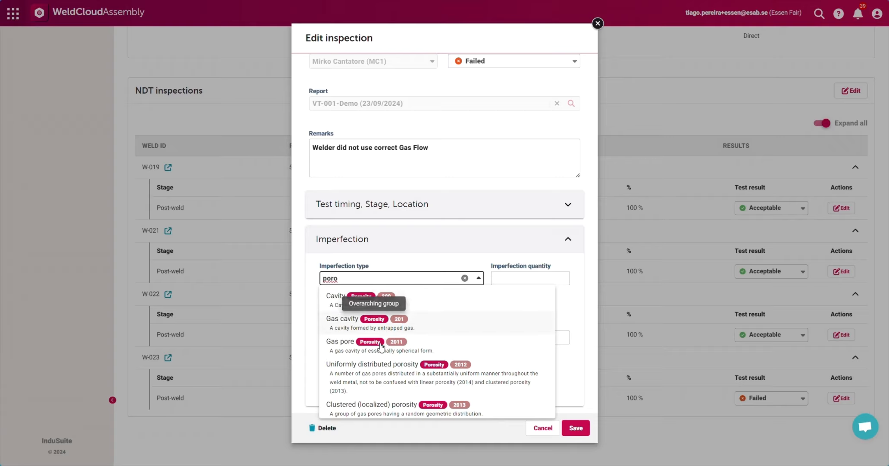
{"action": "scroll", "coordinate": [388, 345], "scroll_direction": "down", "scroll_amount": 2}
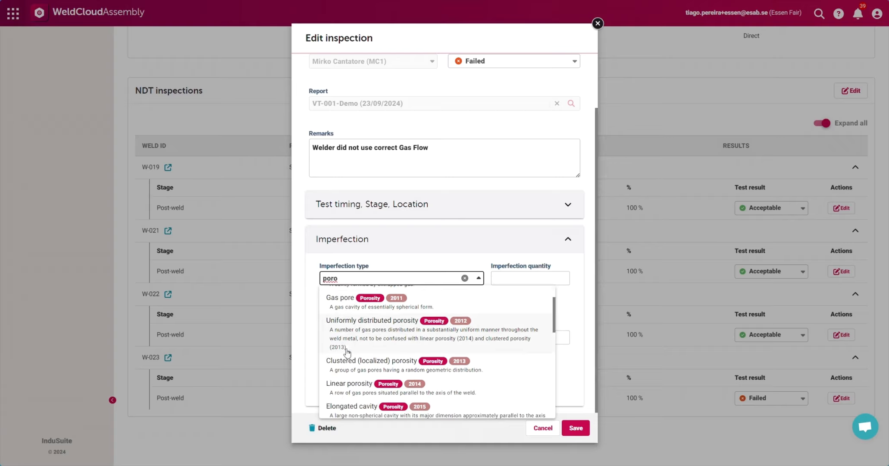
{"action": "scroll", "coordinate": [371, 349], "scroll_direction": "up", "scroll_amount": 2}
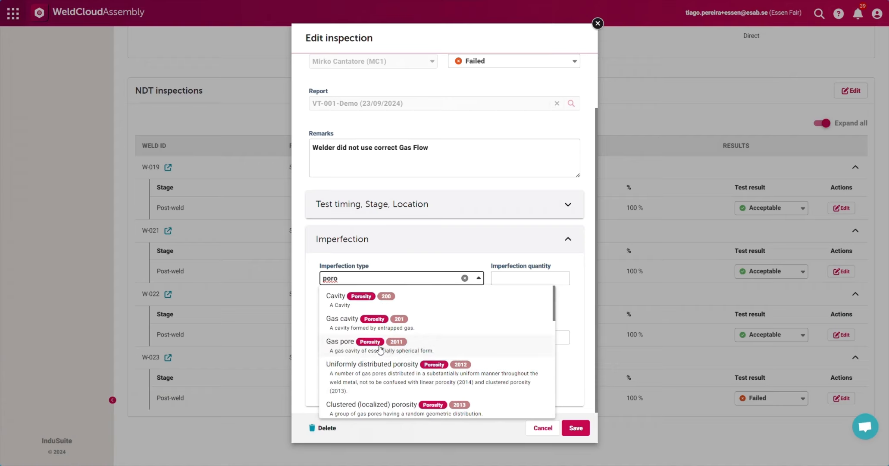
{"action": "left_click", "coordinate": [427, 347]}
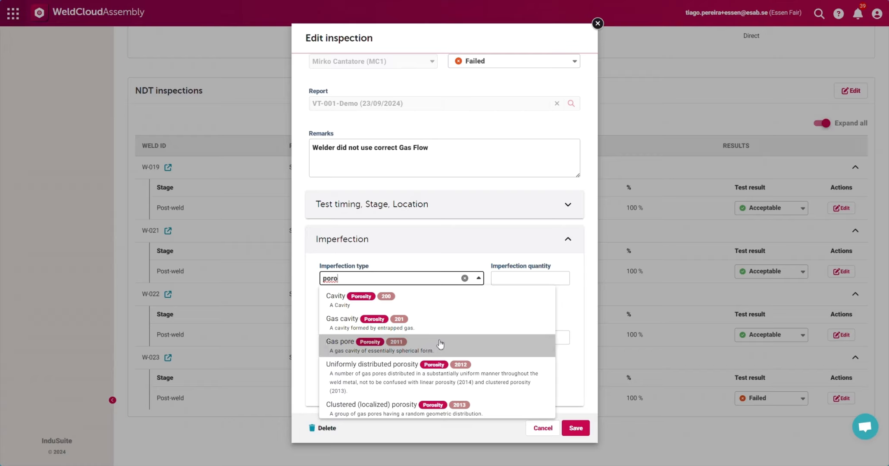
{"action": "left_click", "coordinate": [534, 276]}
{"action": "type", "text": "1"}
Step: Set the imperfection's width, length, height and depth to 5 mm each and save the inspection
{"action": "left_click", "coordinate": [357, 342]}
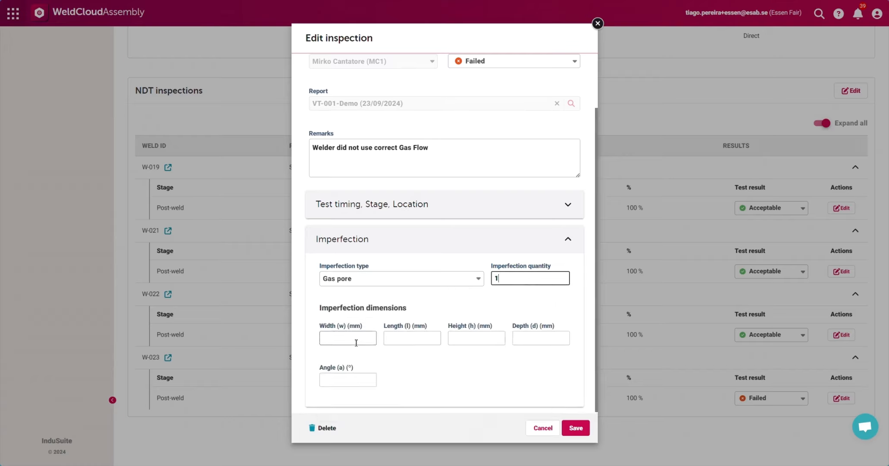
{"action": "type", "text": "5"}
{"action": "key", "text": "Tab"}
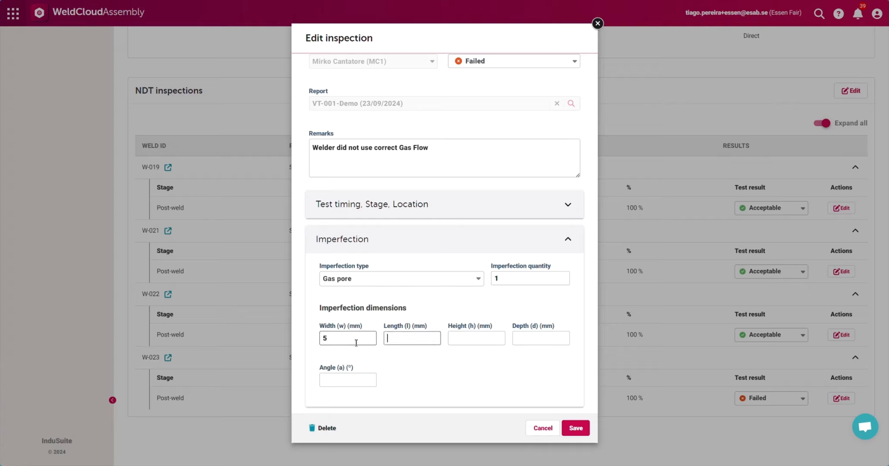
{"action": "type", "text": "5"}
{"action": "key", "text": "Tab"}
{"action": "type", "text": "5"}
{"action": "key", "text": "Tab"}
{"action": "type", "text": "5"}
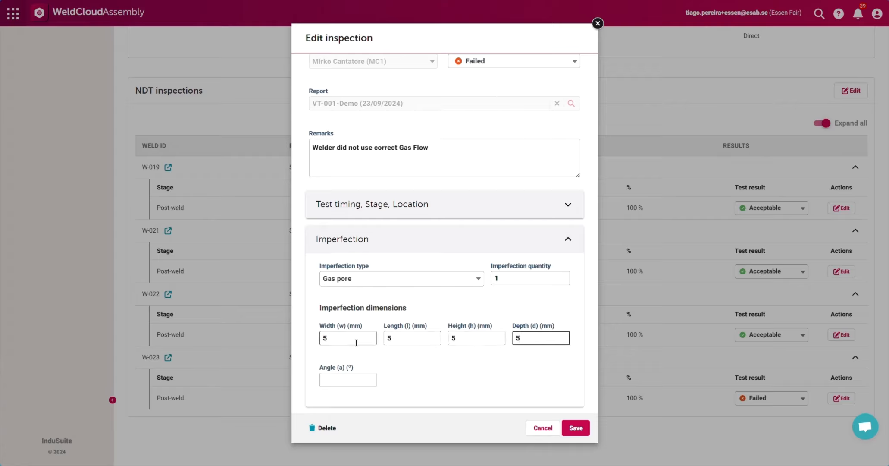
{"action": "left_click", "coordinate": [379, 386]}
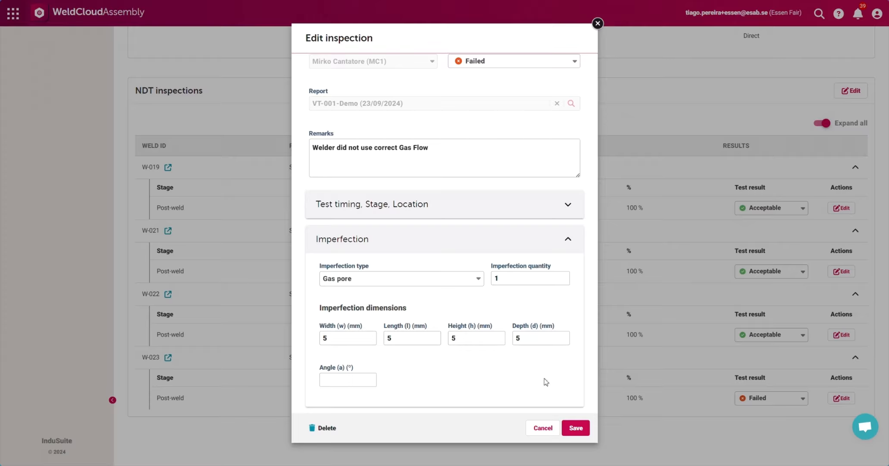
{"action": "left_click", "coordinate": [579, 432]}
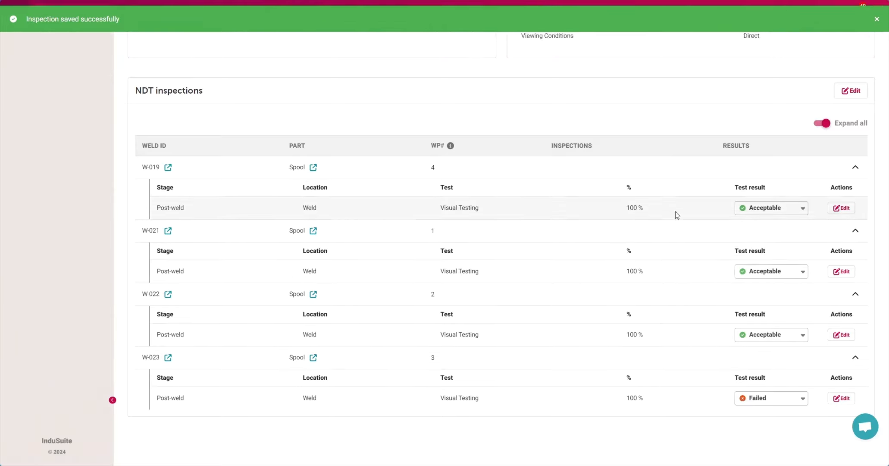
Step: Mark the VT-001-Demo report as inspected and confirm the action
{"action": "scroll", "coordinate": [673, 209], "scroll_direction": "up", "scroll_amount": 10}
{"action": "left_click", "coordinate": [729, 80]}
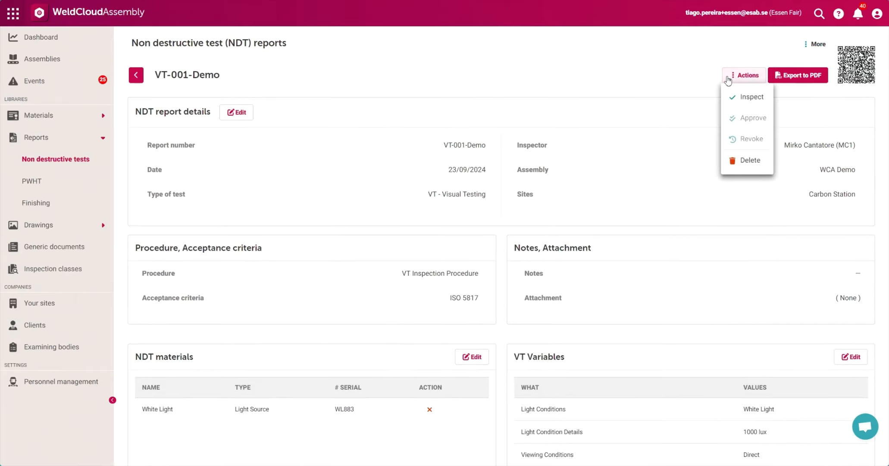
{"action": "left_click", "coordinate": [745, 99]}
{"action": "left_click", "coordinate": [496, 261]}
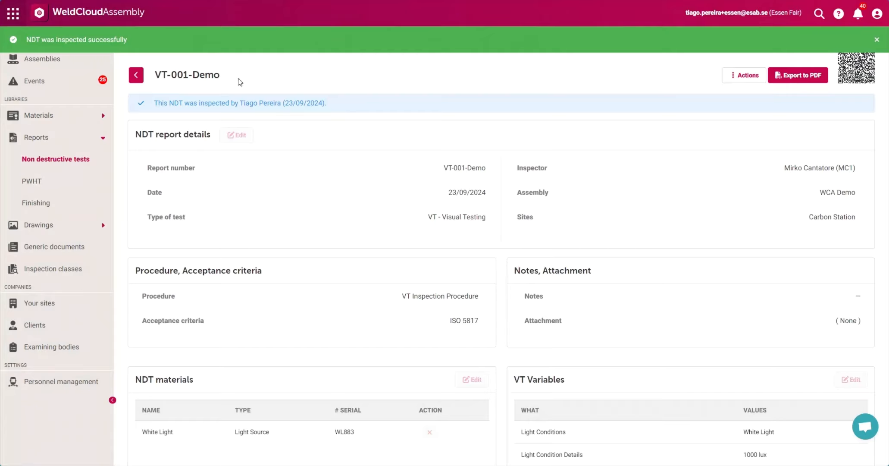
Step: Approve the inspected VT-001-Demo report and confirm the approval
{"action": "left_click", "coordinate": [745, 79]}
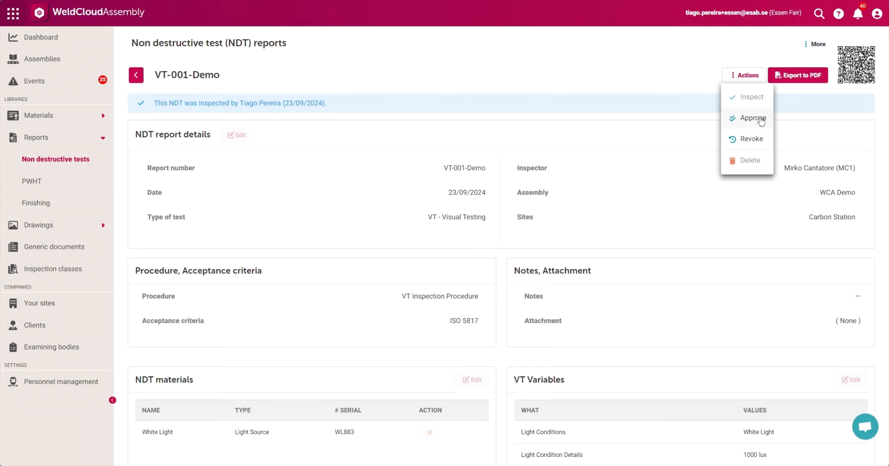
{"action": "left_click", "coordinate": [761, 121]}
{"action": "left_click", "coordinate": [507, 262]}
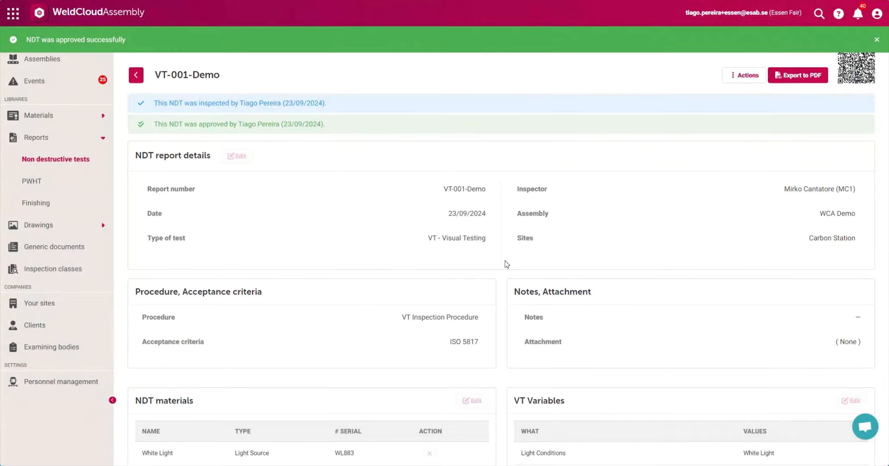
Step: Export the VT-001-Demo report to PDF and review its signatures and inspection results
{"action": "left_click", "coordinate": [803, 78]}
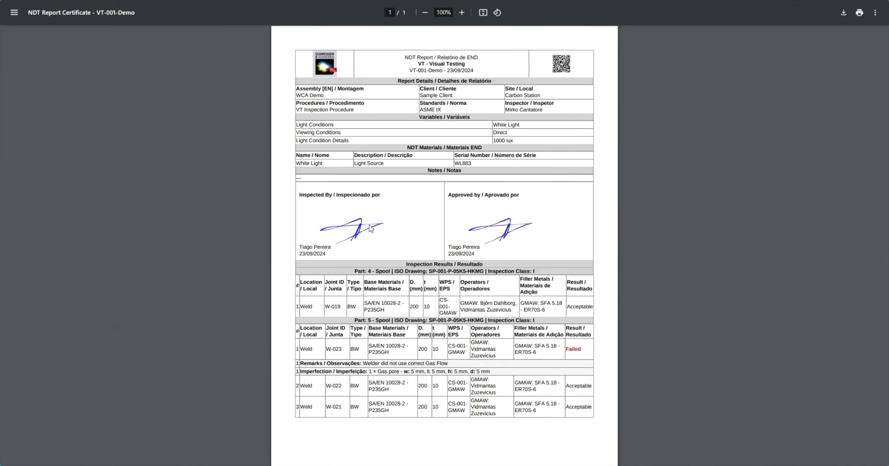
{"action": "scroll", "coordinate": [394, 210], "scroll_direction": "down", "scroll_amount": 2}
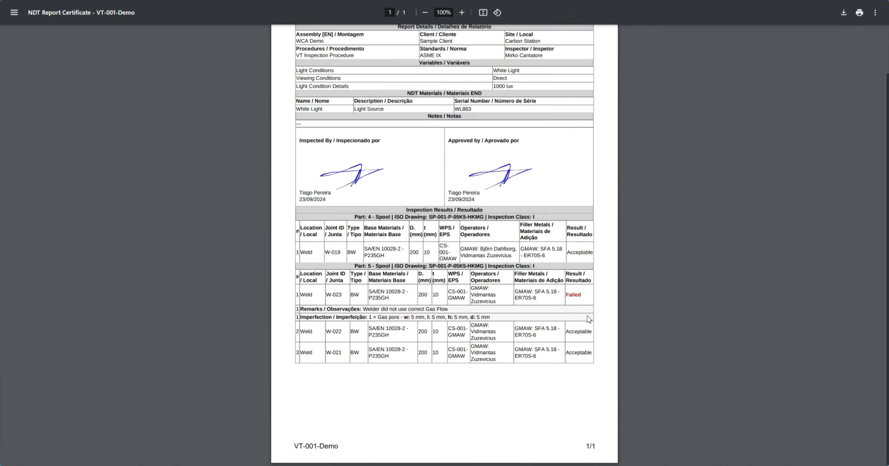
{"action": "scroll", "coordinate": [588, 318], "scroll_direction": "up", "scroll_amount": 2}
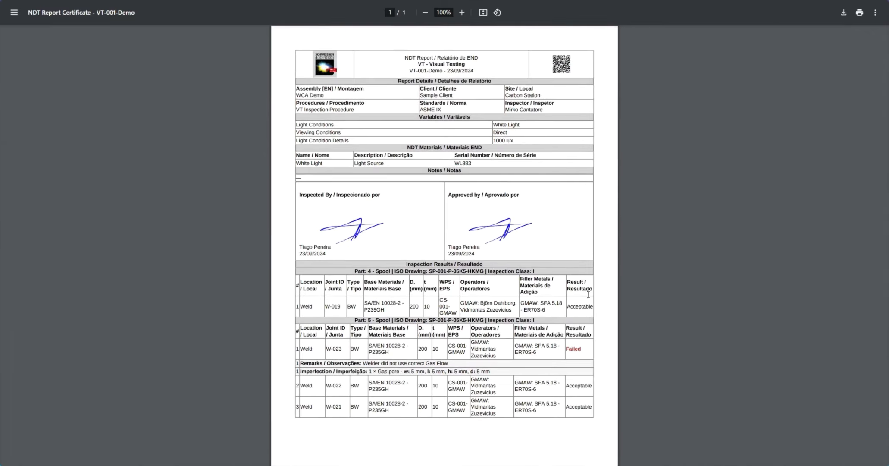